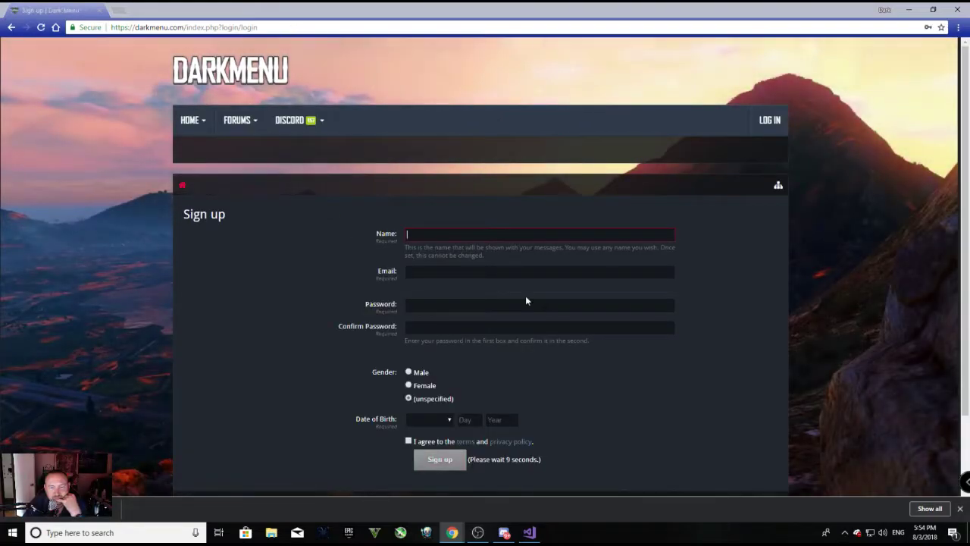
- Log in to the Dark Menu site with the saved howto account and its stored password
click(769, 121)
click(405, 137)
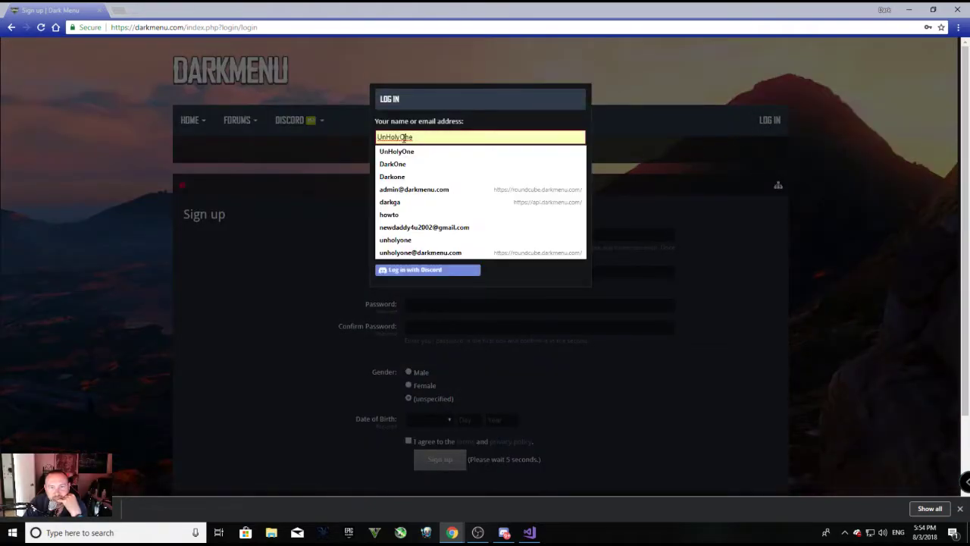
click(394, 214)
click(395, 243)
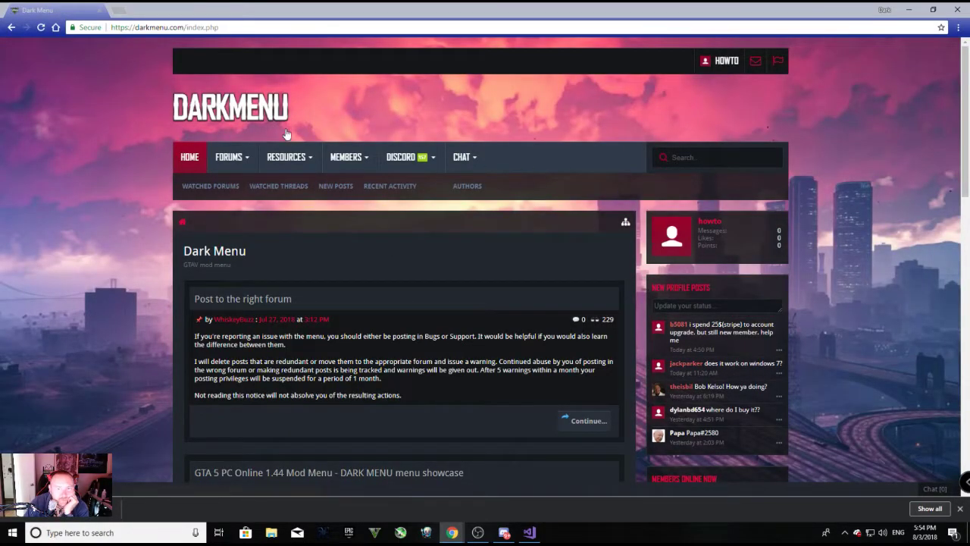
- Download the Dsound V1.13.1 release from the site's resources and save it to the Desktop as Dsound Darkmenu.rar
click(277, 161)
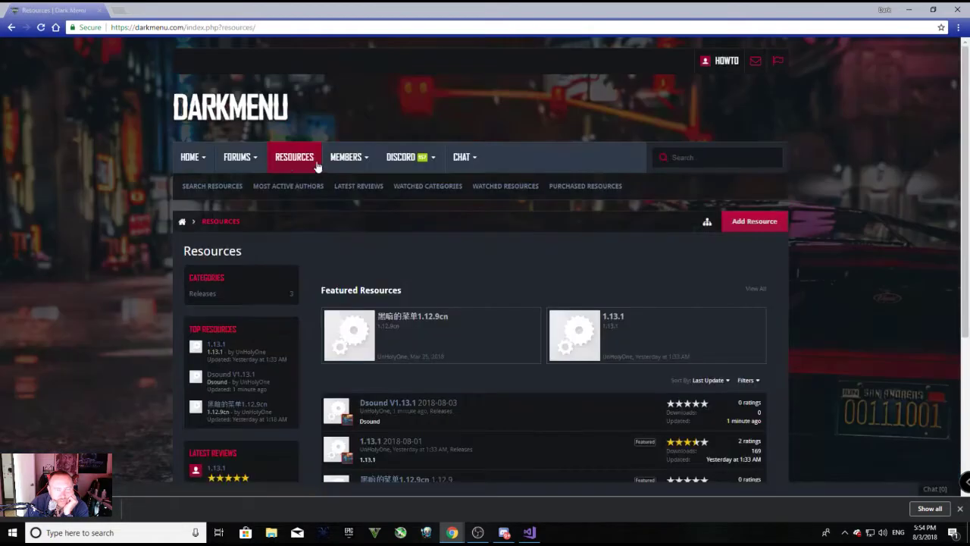
scroll(436, 253, down, 2)
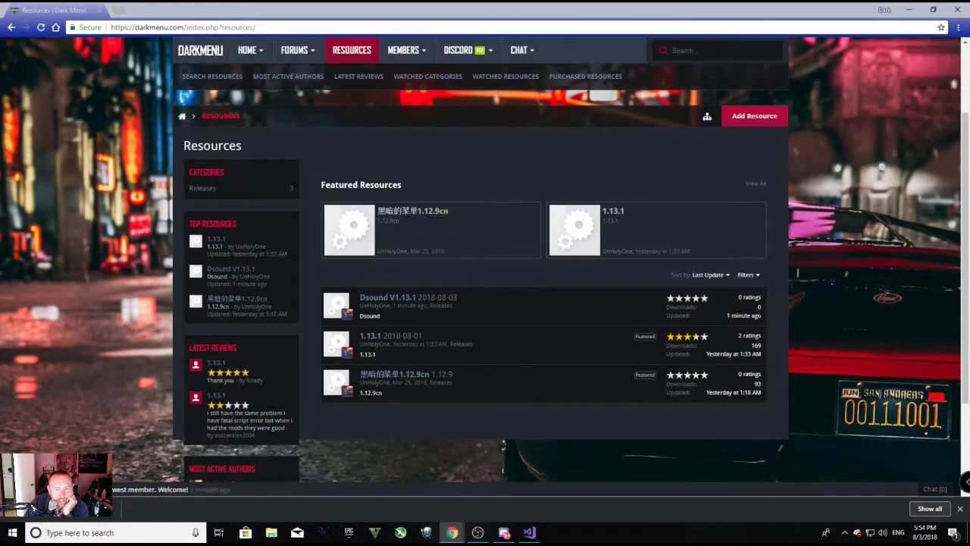
click(384, 299)
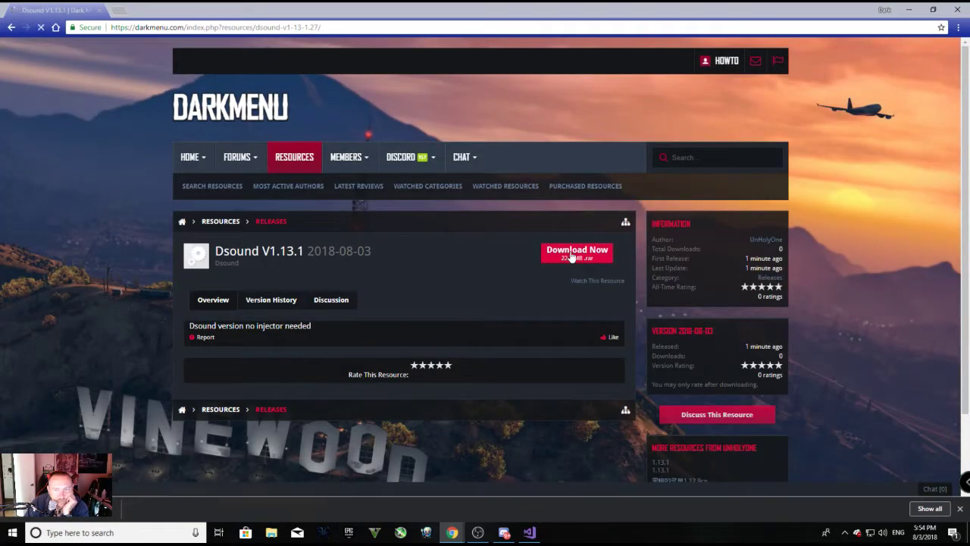
click(572, 258)
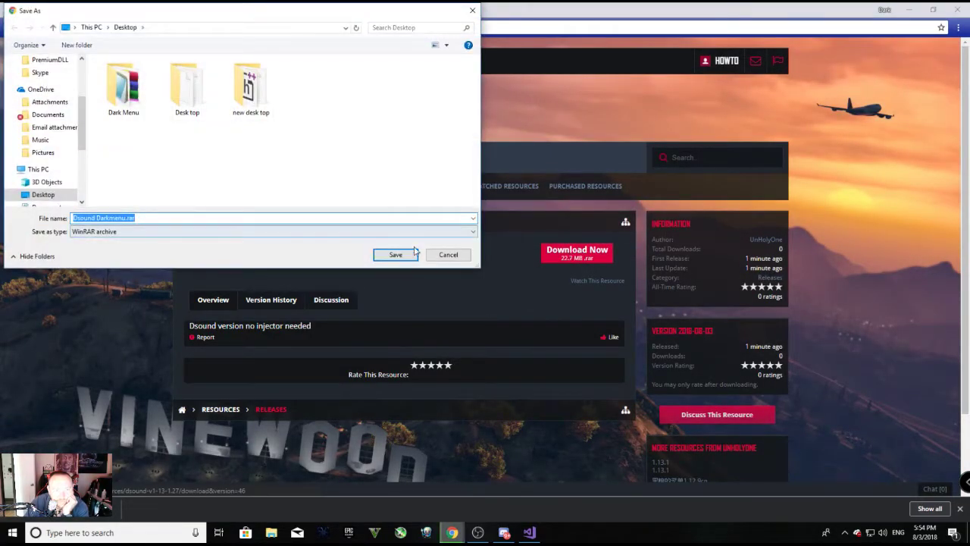
click(397, 255)
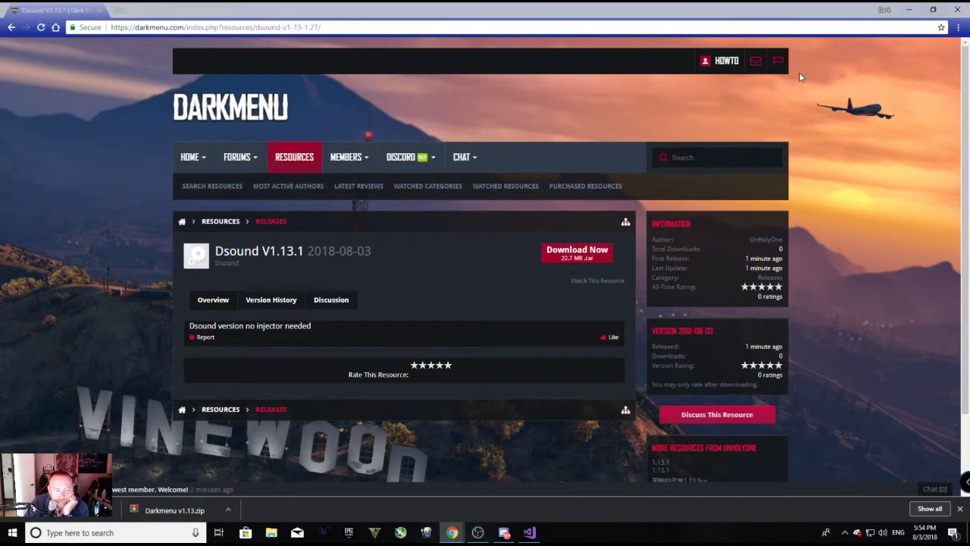
- Extract the darkmenu folder from Dsound Darkmenu.rar onto the desktop and close the archive
click(908, 10)
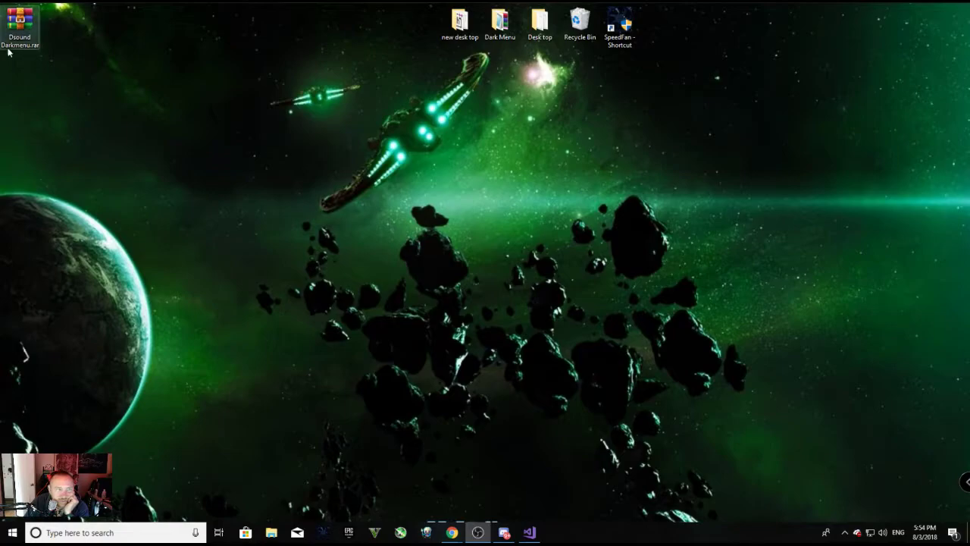
double_click(18, 22)
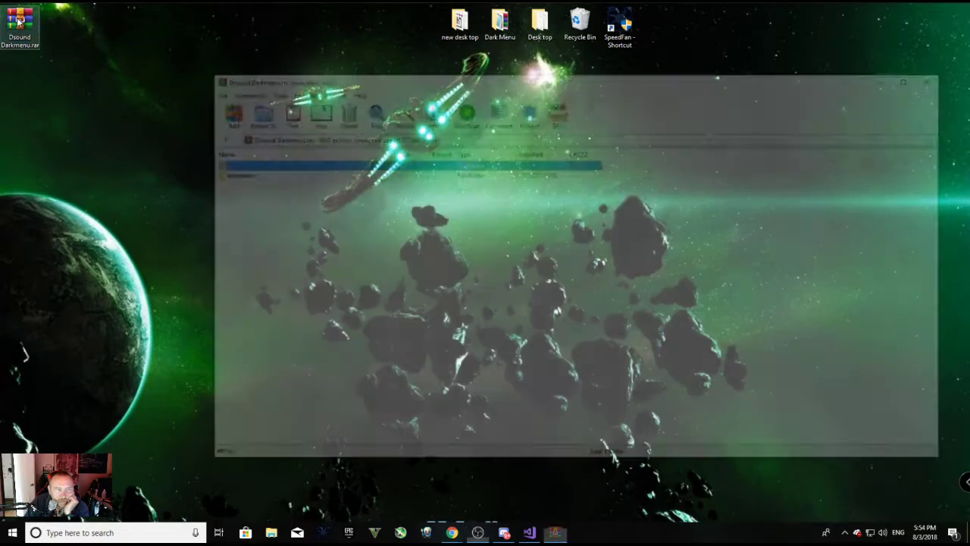
click(226, 173)
double_click(226, 173)
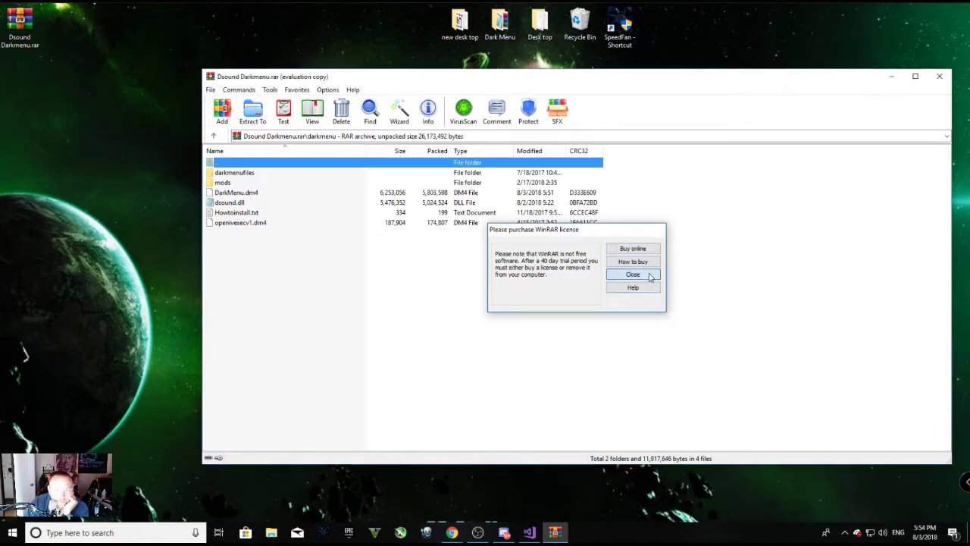
click(632, 275)
click(213, 136)
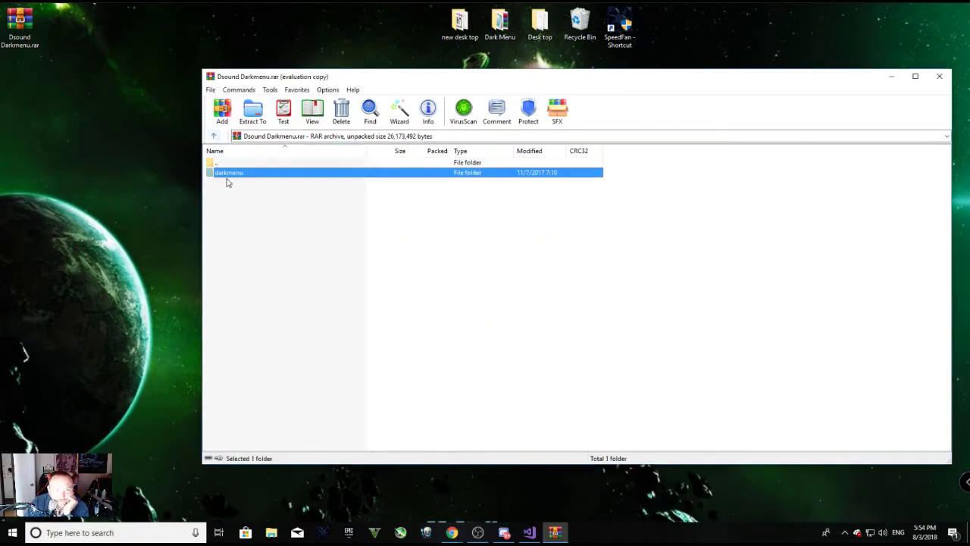
drag(272, 34, 300, 28)
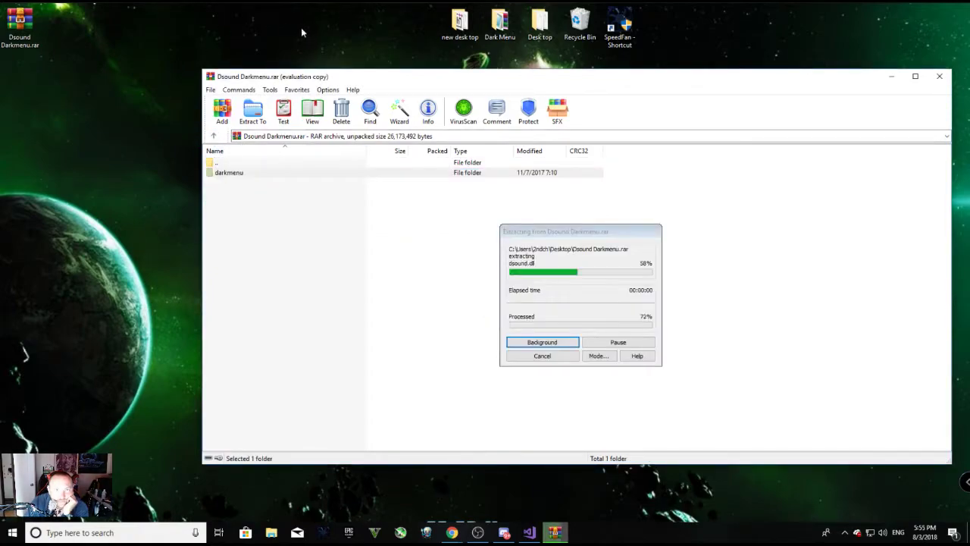
click(938, 76)
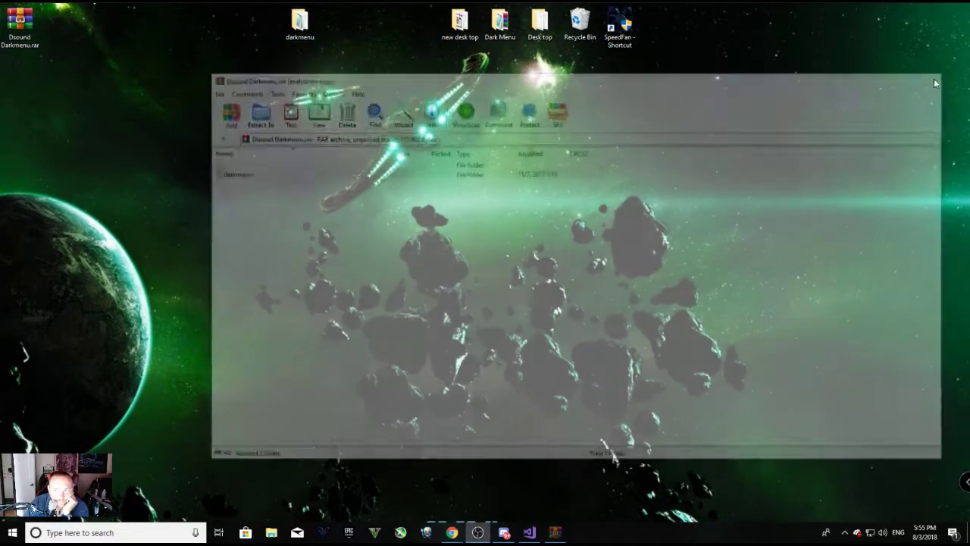
- In menu.ini inside the extracted darkmenufiles folder, enter the username howto and the account password under [Auth], then save and close it
double_click(295, 25)
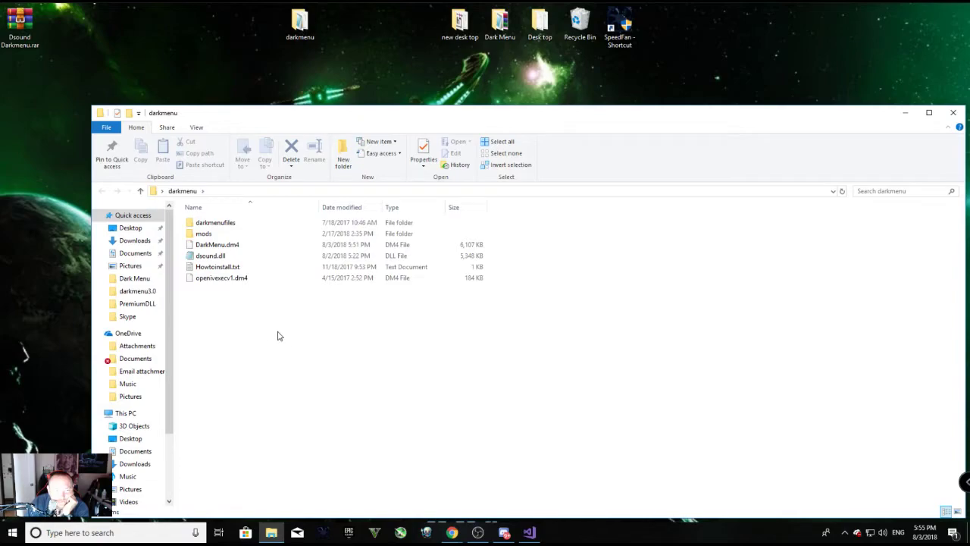
double_click(209, 224)
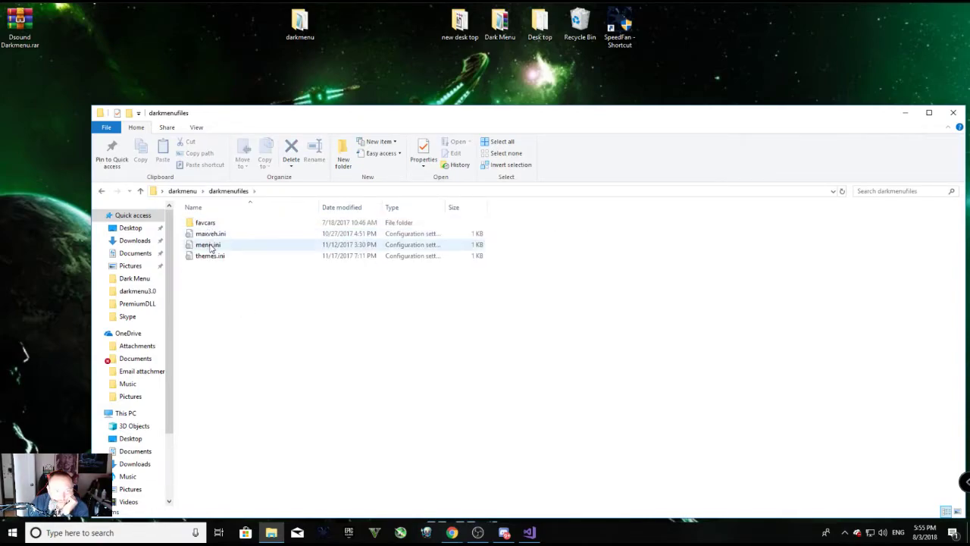
double_click(210, 248)
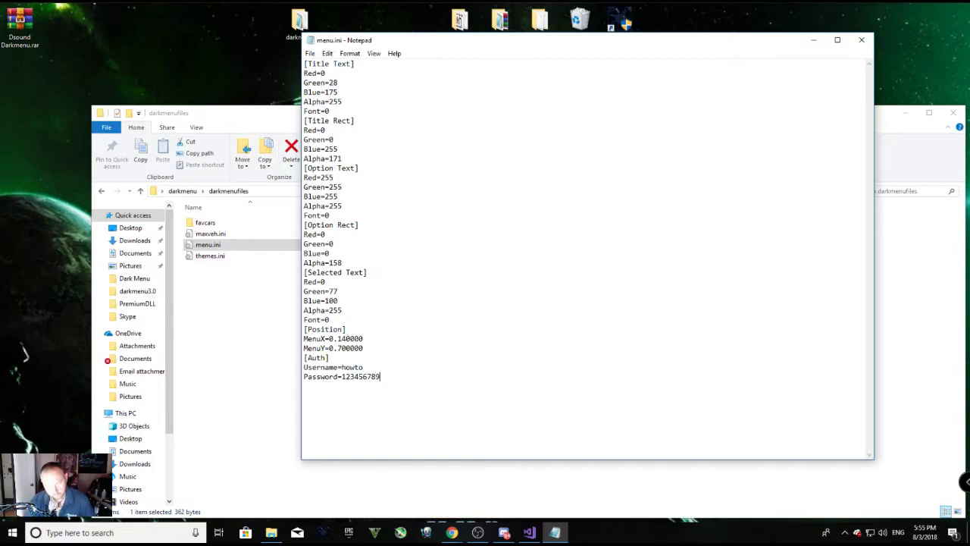
click(310, 53)
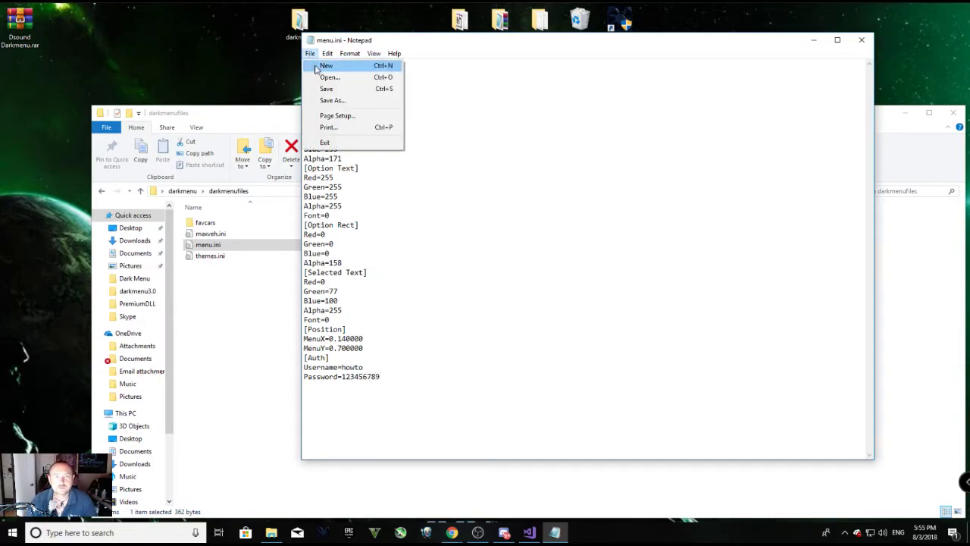
click(327, 89)
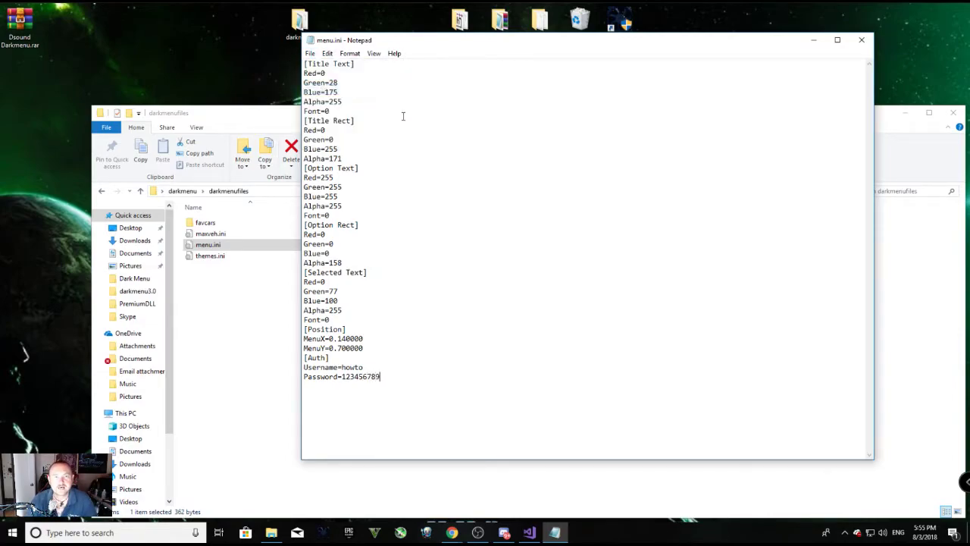
click(860, 39)
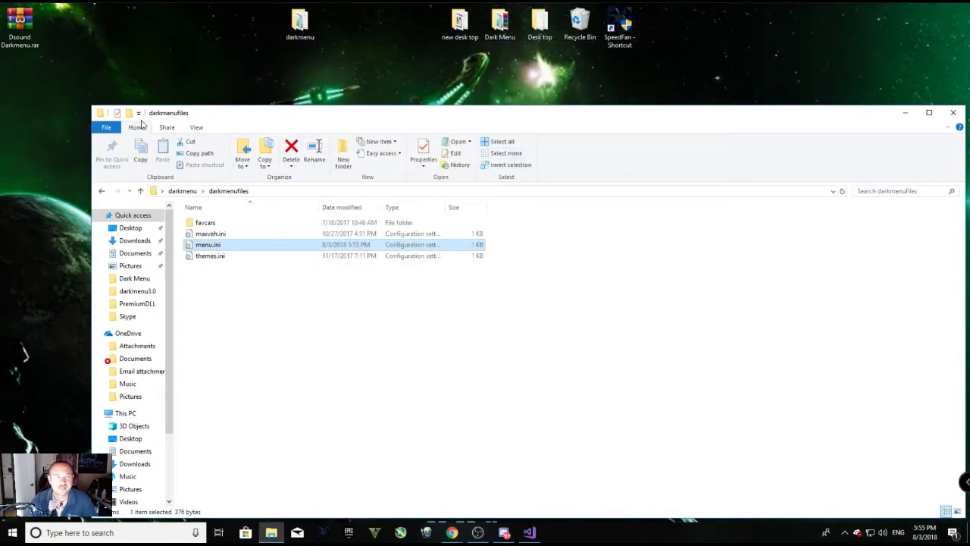
- Show the extracted darkmenu folder beside a second File Explorer window opened at the gta5sc game folder on Local Disk (E:)
drag(88, 143, 488, 143)
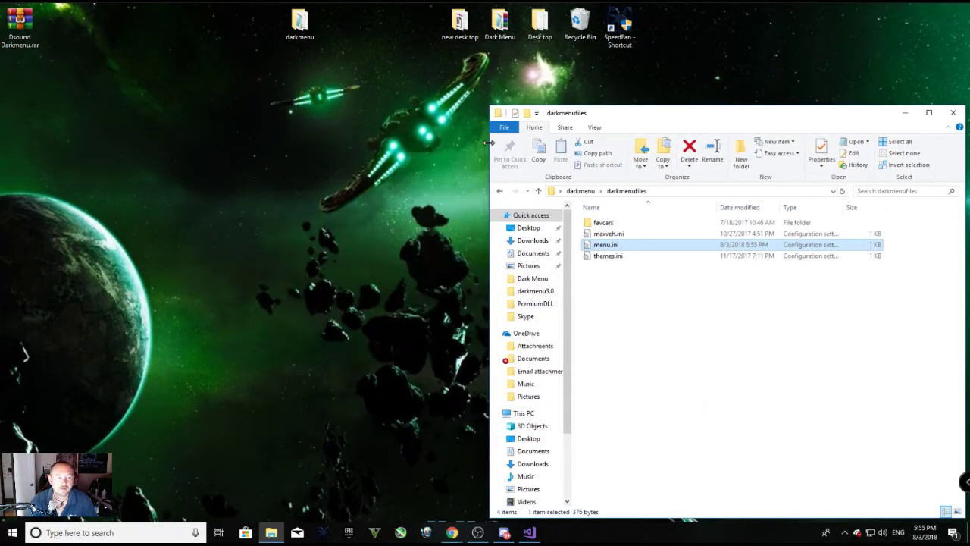
click(538, 192)
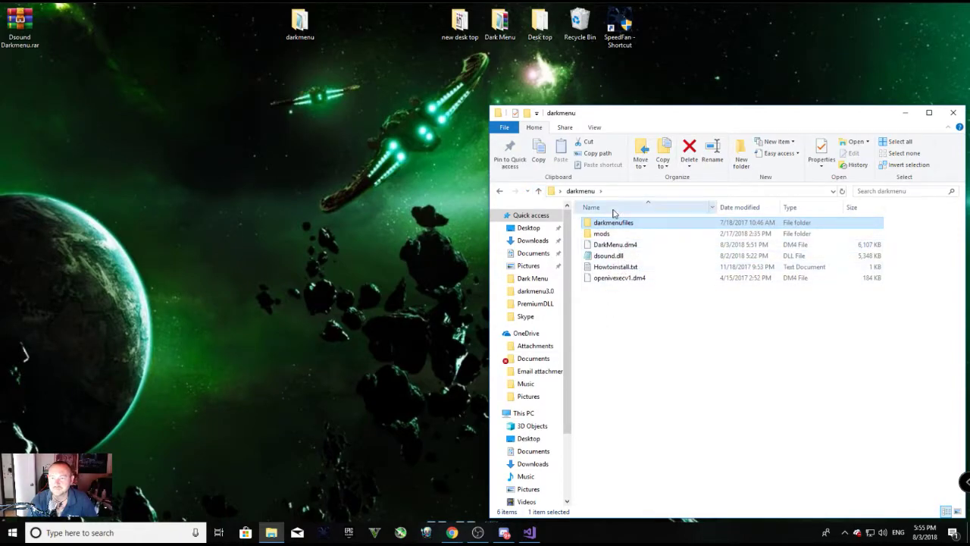
right_click(270, 533)
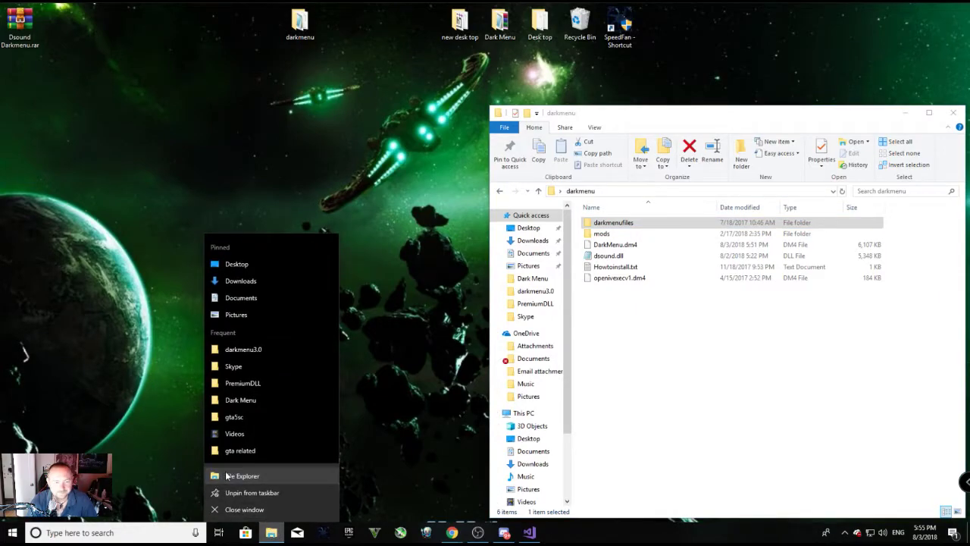
click(228, 475)
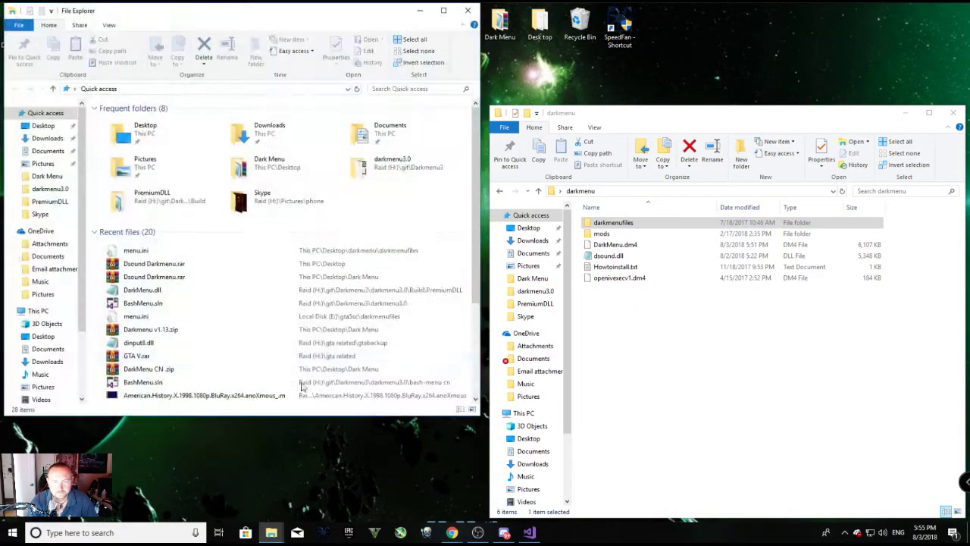
click(36, 314)
click(165, 307)
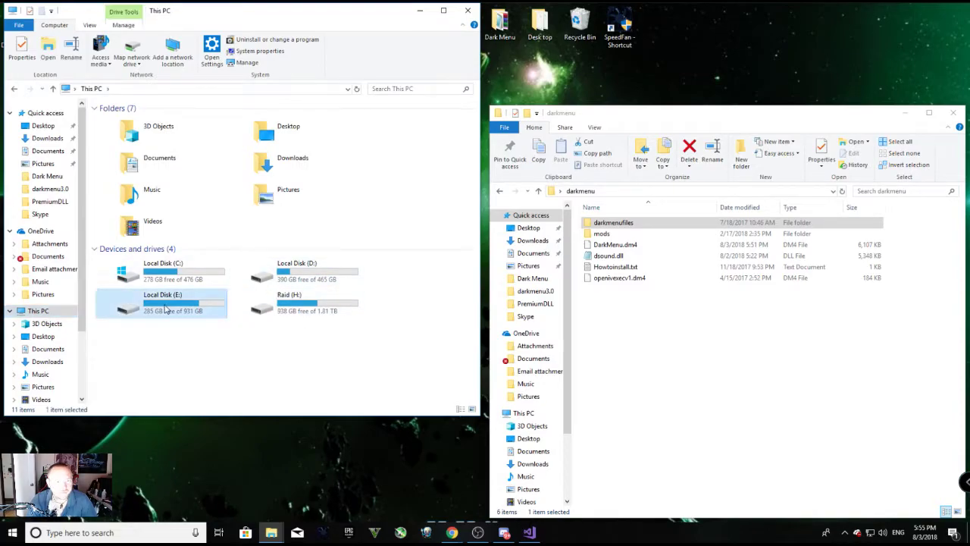
double_click(165, 307)
click(120, 144)
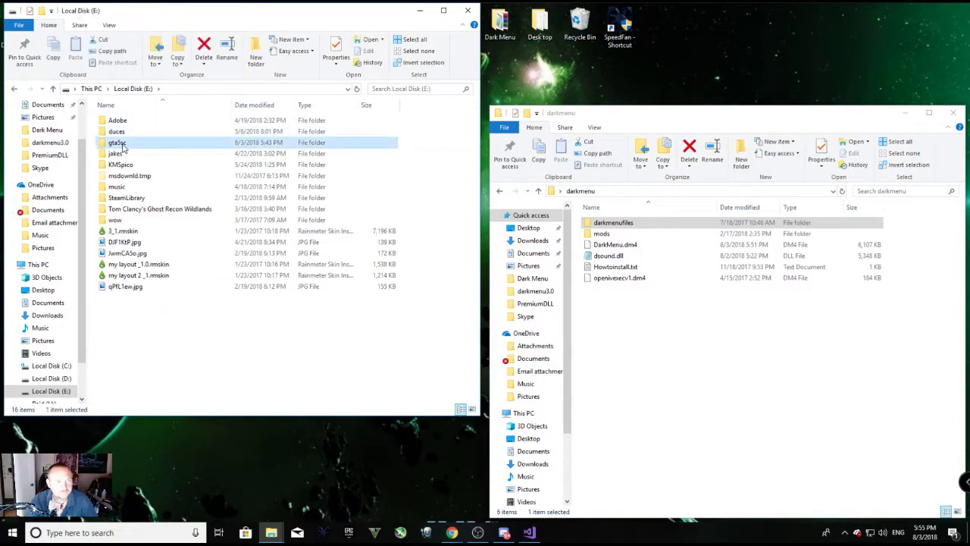
double_click(119, 144)
- Delete the old darkmenufiles and mods folders from the gta5sc game folder
right_click(134, 153)
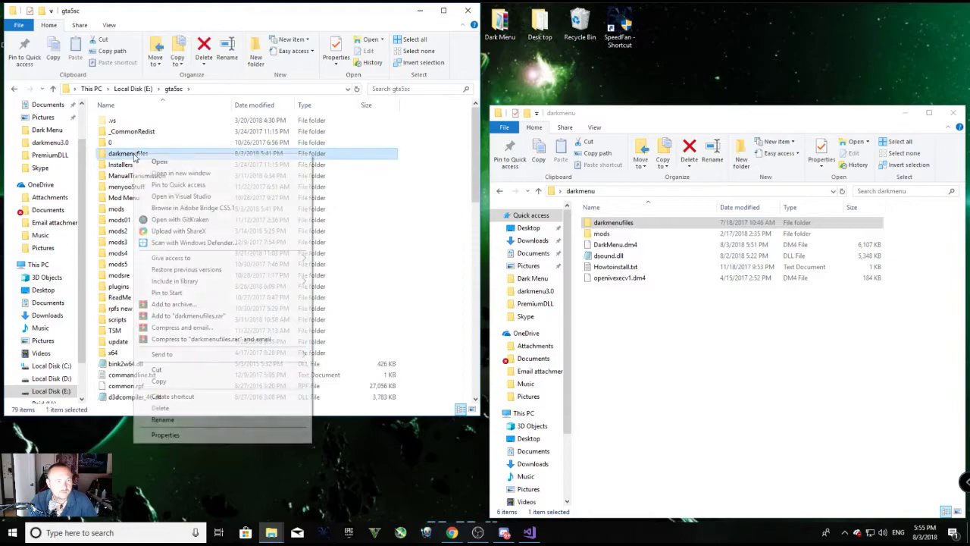
click(174, 409)
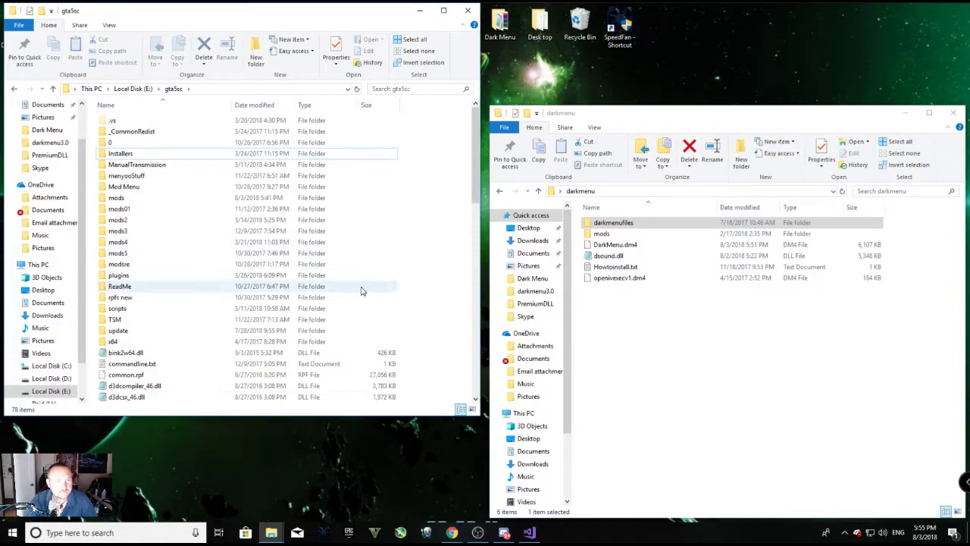
click(620, 222)
click(444, 218)
right_click(120, 200)
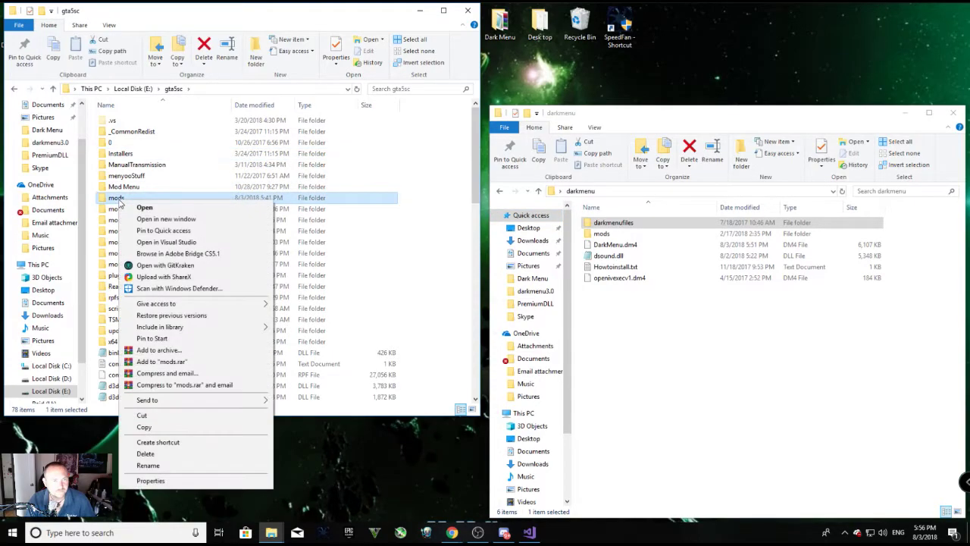
click(165, 453)
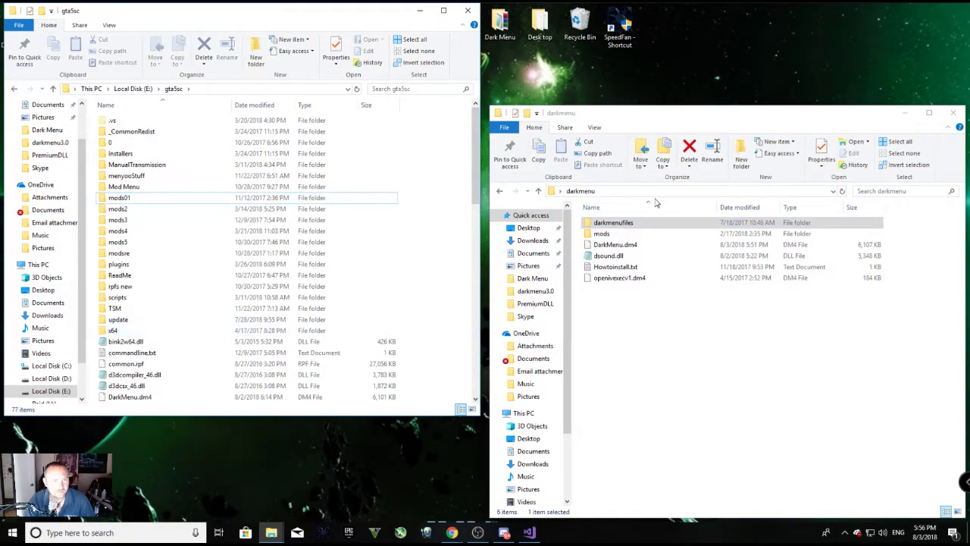
- Copy darkmenufiles, mods, DarkMenu.dm4, dsound.dll and openivexecv1.dm4 into gta5sc, replacing existing files, and close both folder windows
shift+click(606, 233)
ctrl+click(613, 245)
ctrl+click(612, 256)
ctrl+click(610, 278)
drag(626, 252, 427, 228)
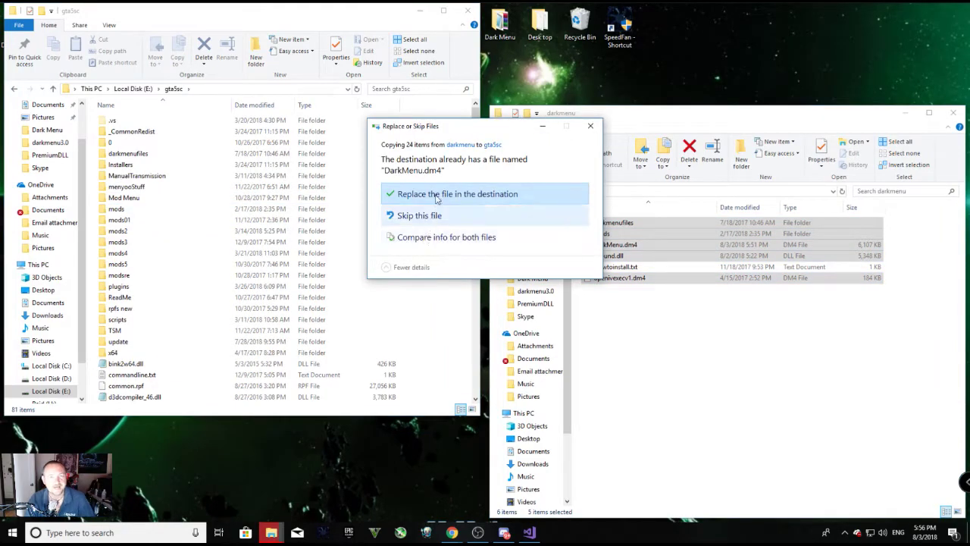
click(437, 195)
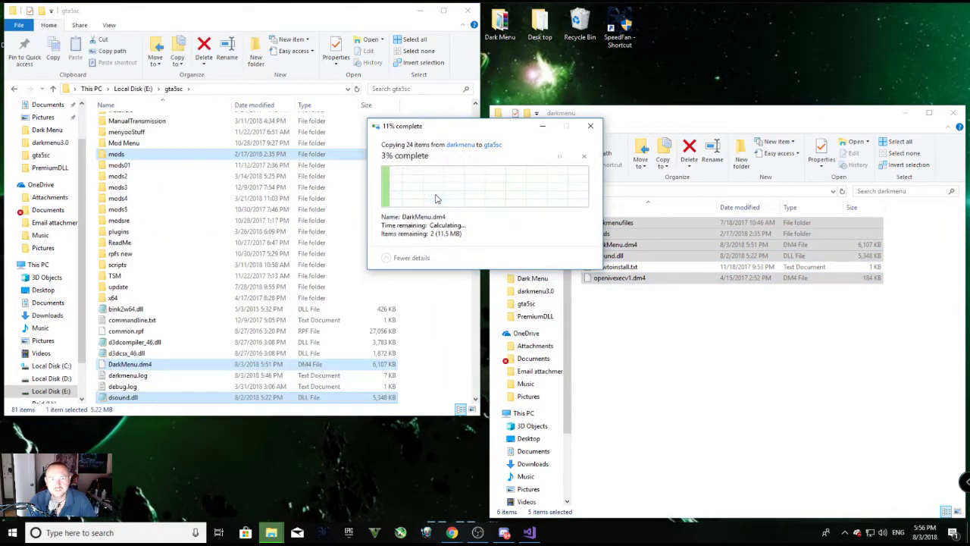
click(952, 112)
click(476, 15)
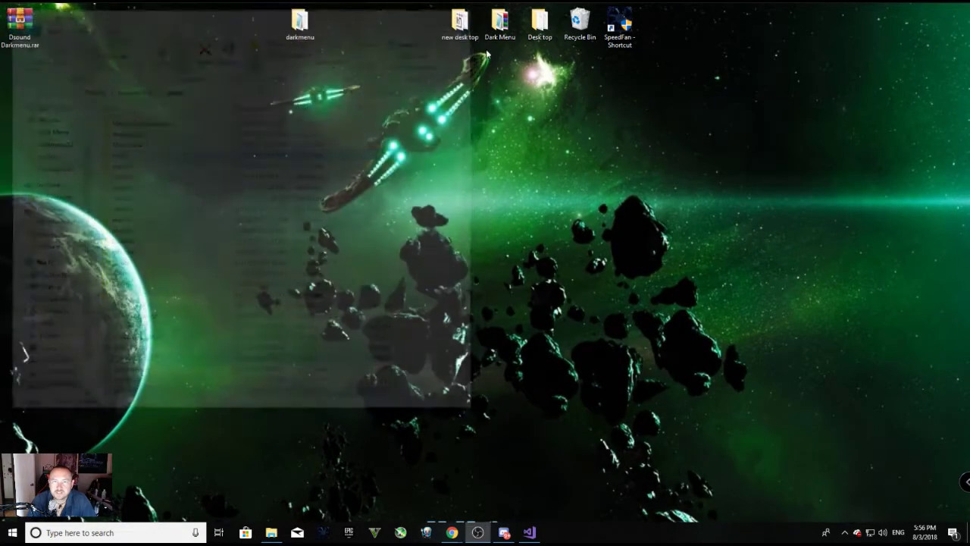
- Launch Grand Theft Auto V and start Story Mode
click(374, 533)
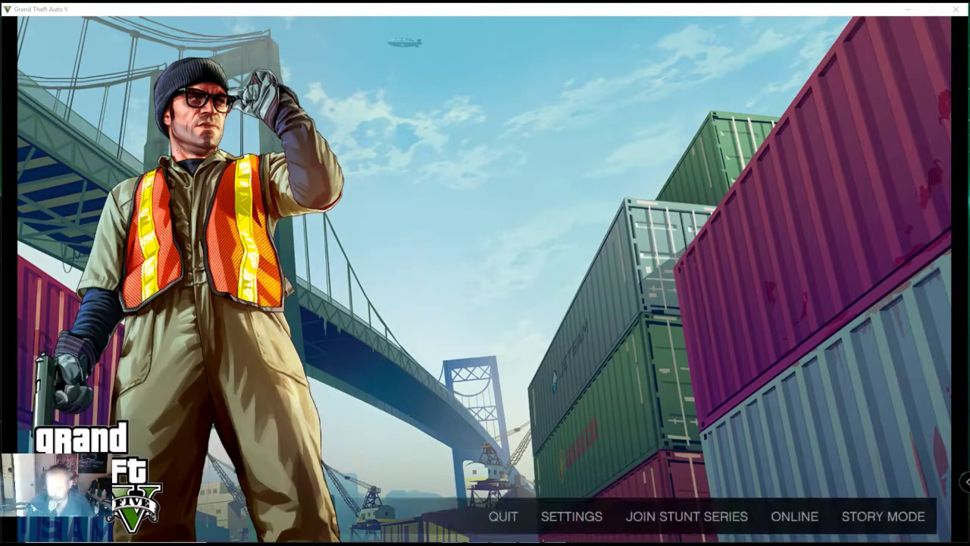
key(Right)
key(Right)
key(Right)
key(Right)
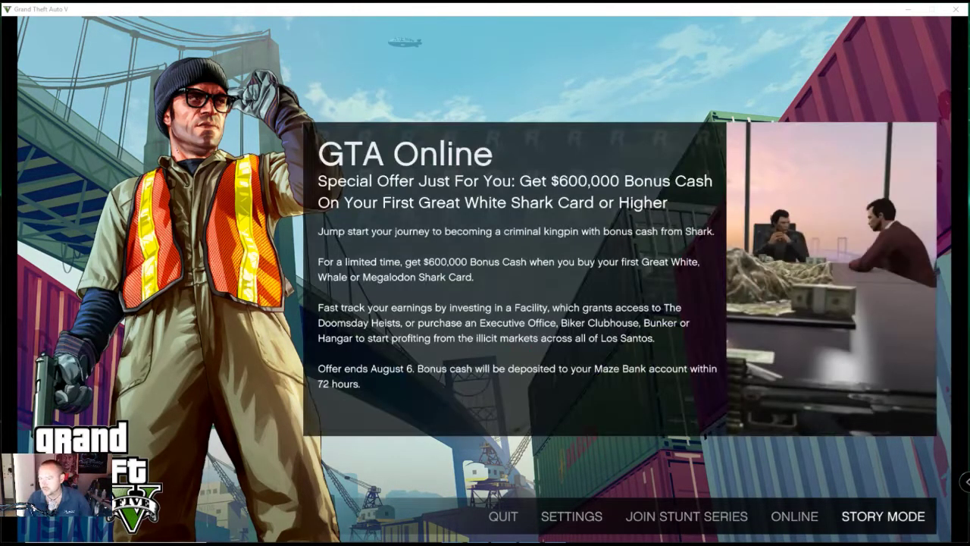
key(Return)
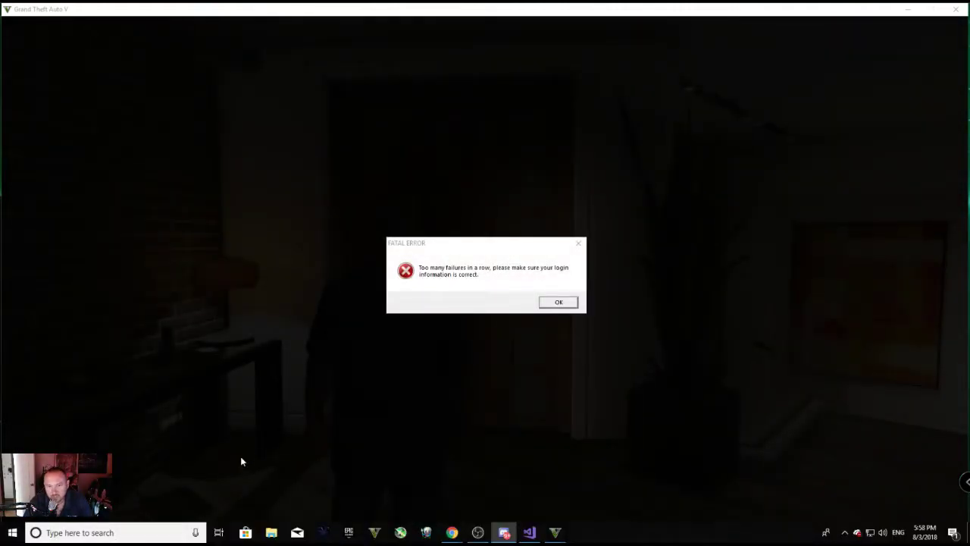
- Dismiss the login error and the stuck Social Club loading window, and relaunch Grand Theft Auto V into Story Mode
click(559, 304)
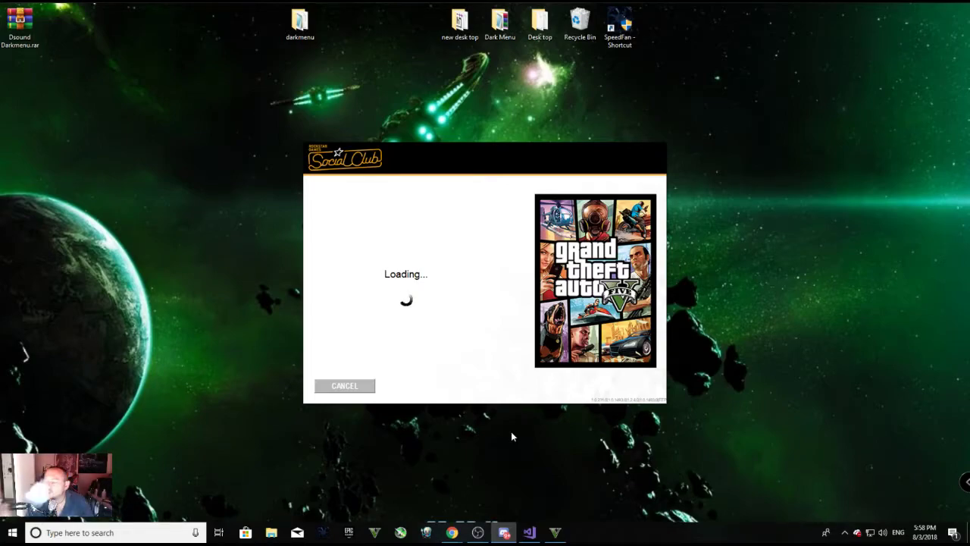
click(348, 386)
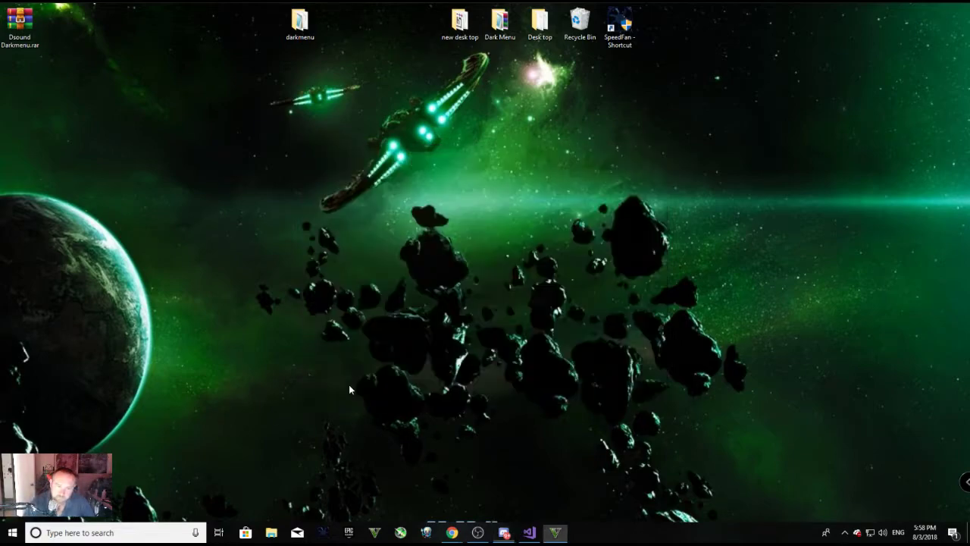
click(374, 533)
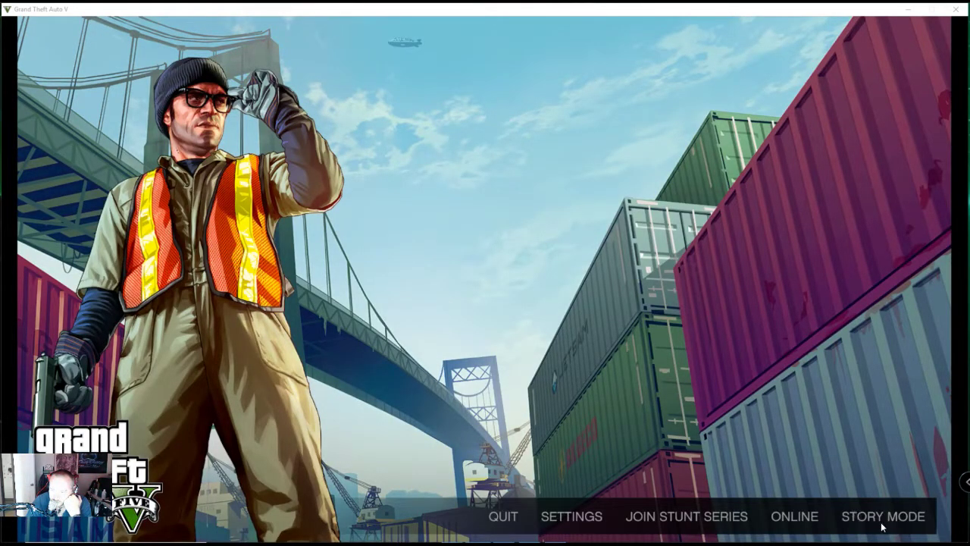
key(Return)
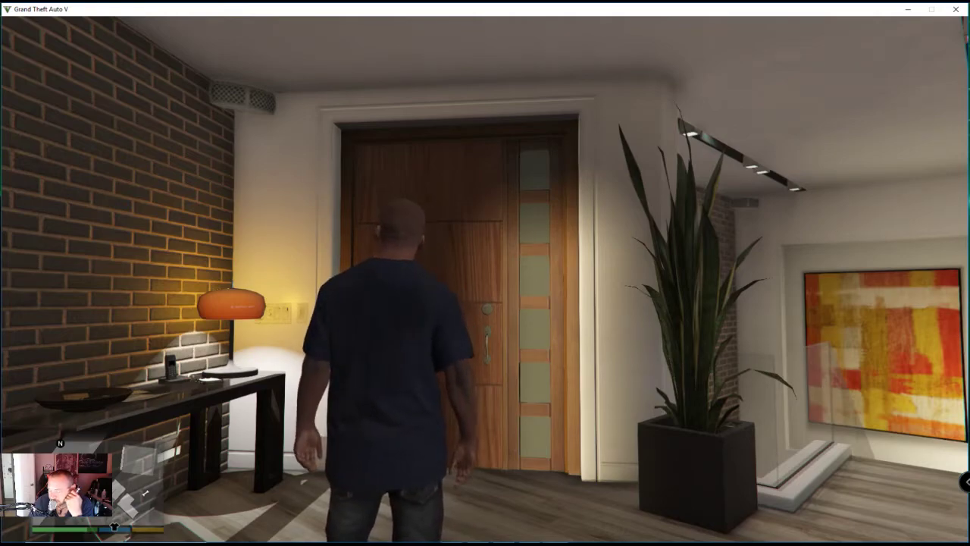
- Test the Dark Menu overlay in Story Mode by showing and hiding it repeatedly, leaving it hidden
key(F4)
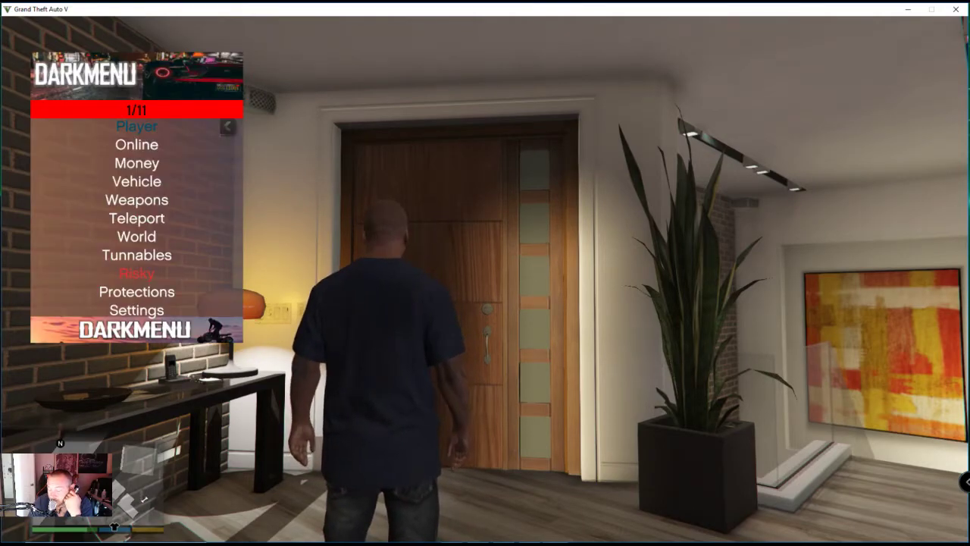
key(F4)
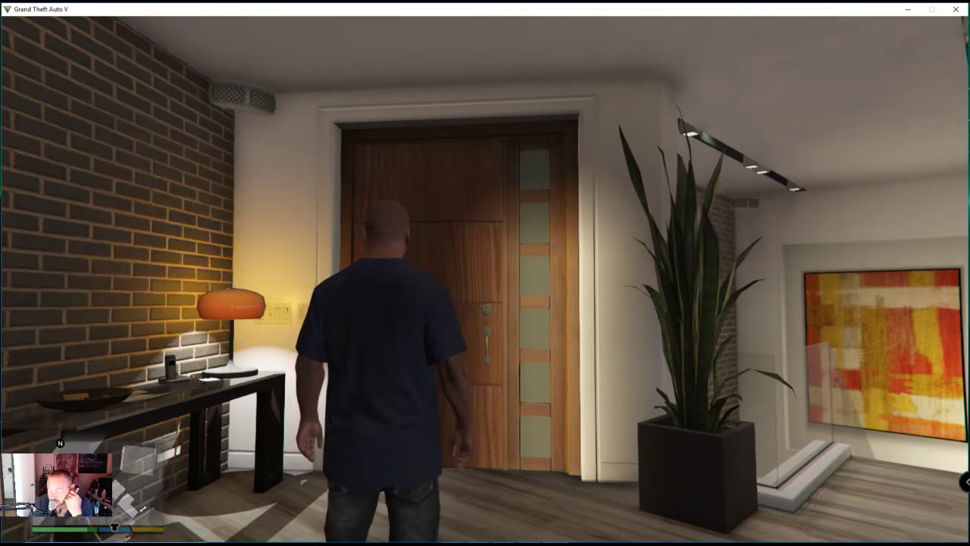
key(F4)
key(F4)
key(F4)
key(F4)
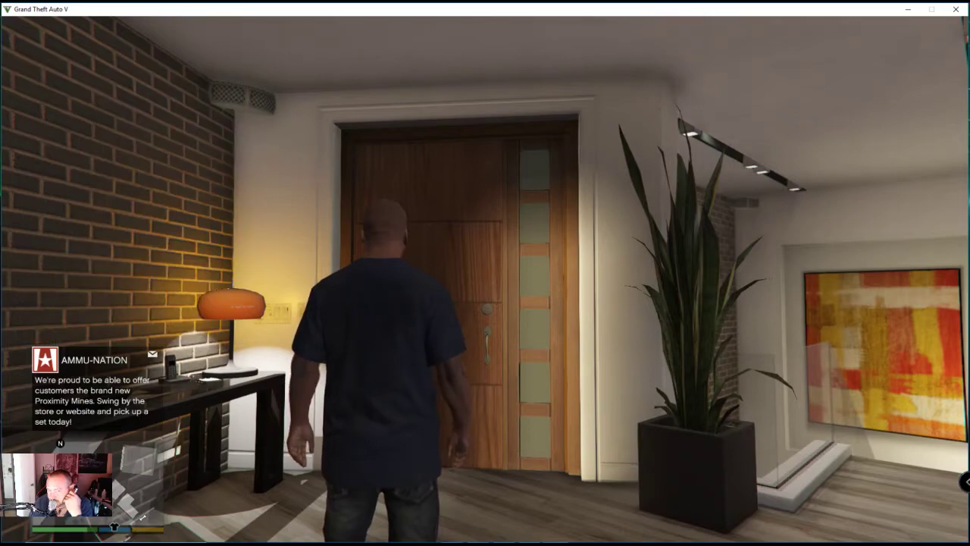
key(F4)
key(F4)
key(F4)
key(F4)
key(F4)
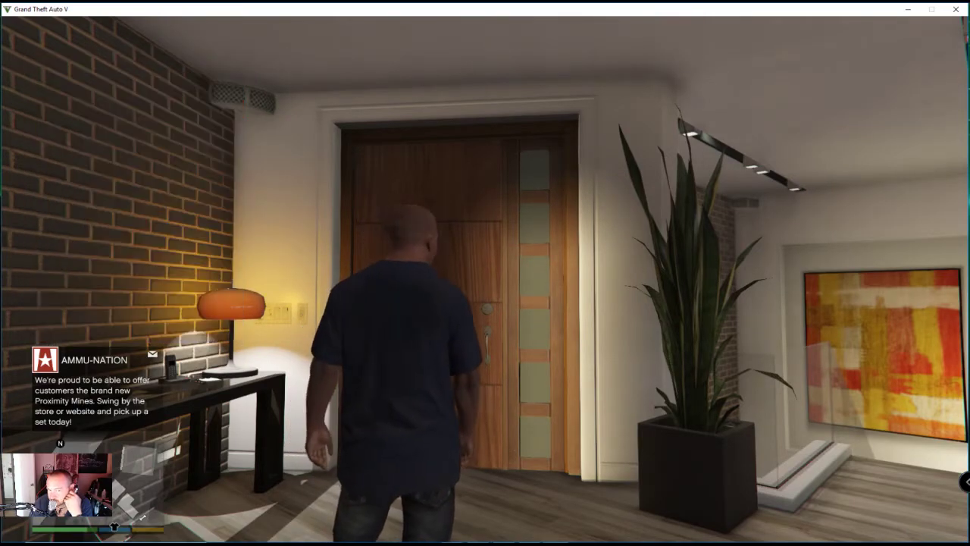
key(F4)
key(F4)
key(F4)
key(F4)
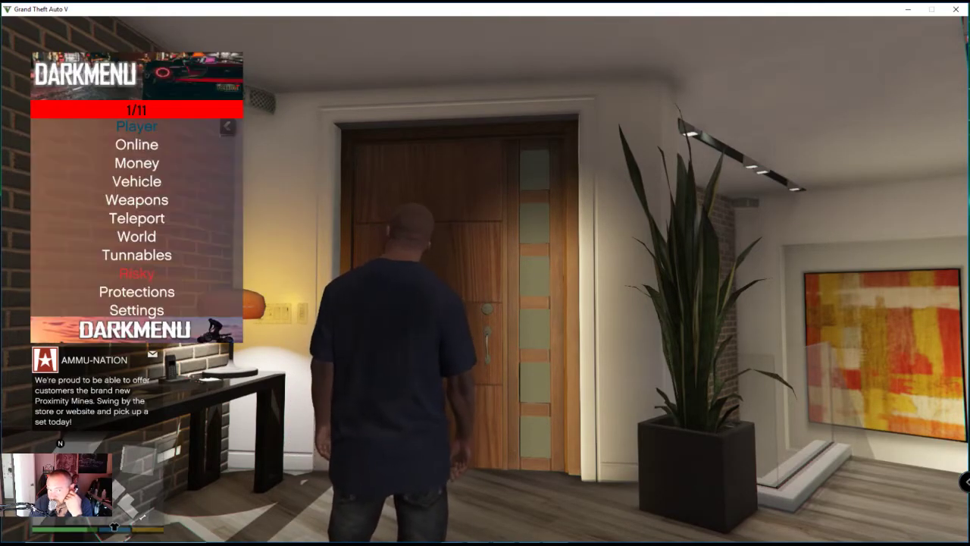
key(F4)
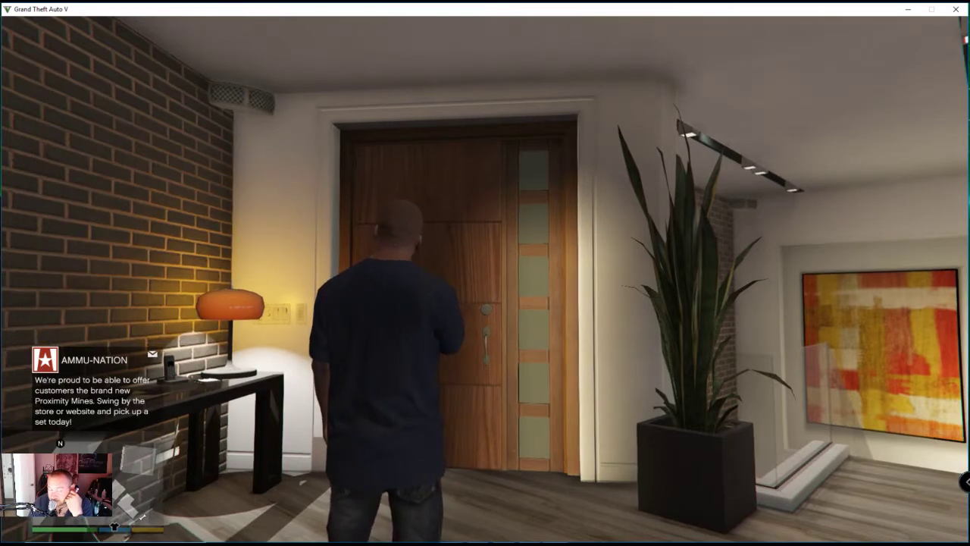